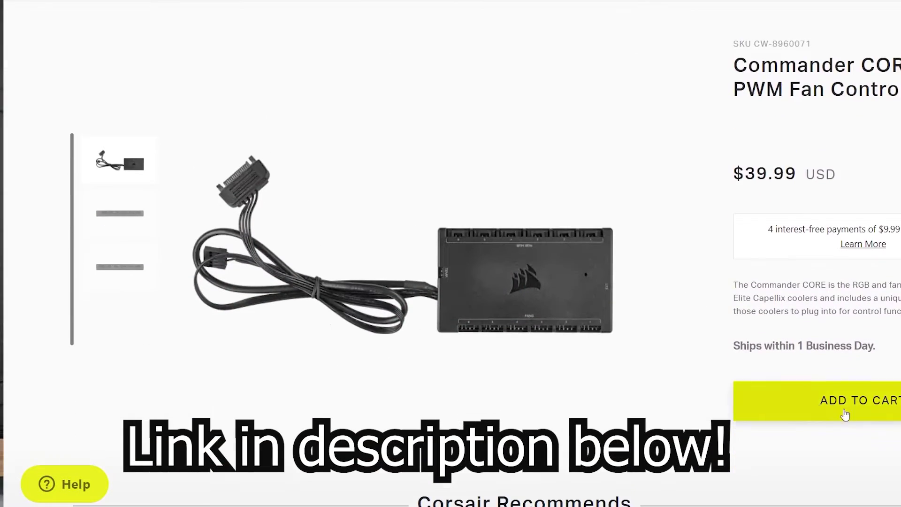
Add the Commander CORE PWM fan controller to the shopping cart on the Corsair store.
{"action": "left_click", "coordinate": [845, 403]}
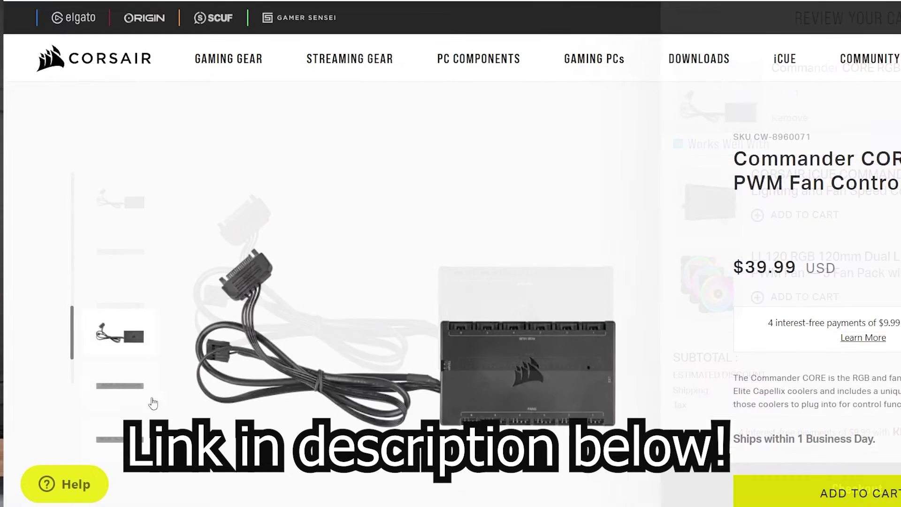
{"action": "left_click", "coordinate": [141, 400]}
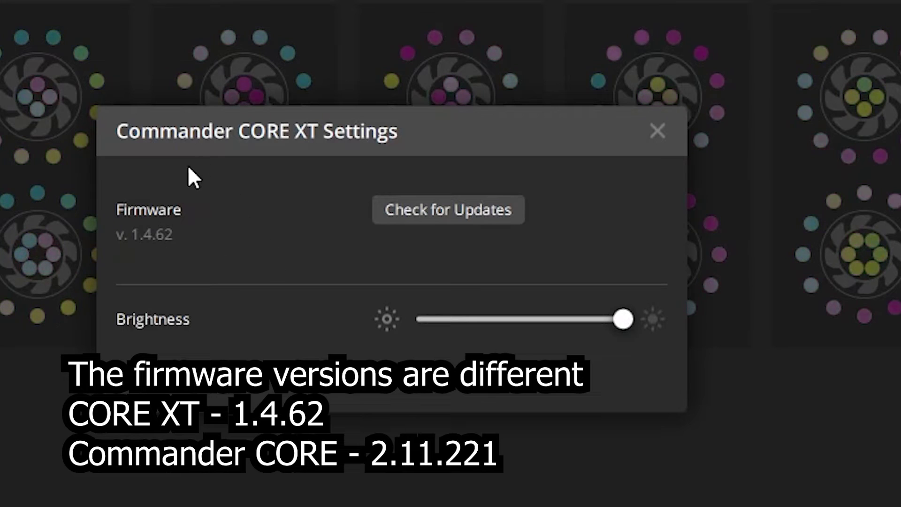
Check the Commander CORE XT for firmware updates and open its additional firmware options.
{"action": "left_click", "coordinate": [435, 208]}
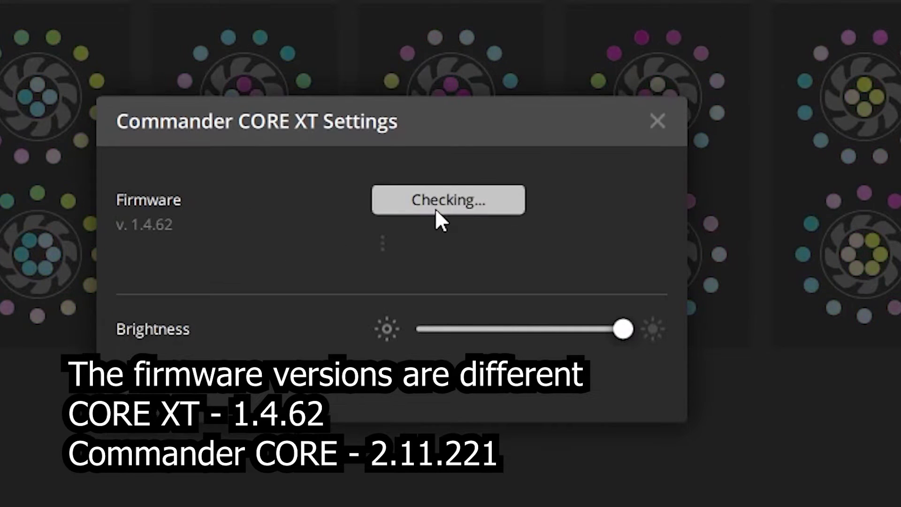
{"action": "left_click", "coordinate": [386, 240]}
{"action": "left_click", "coordinate": [426, 280]}
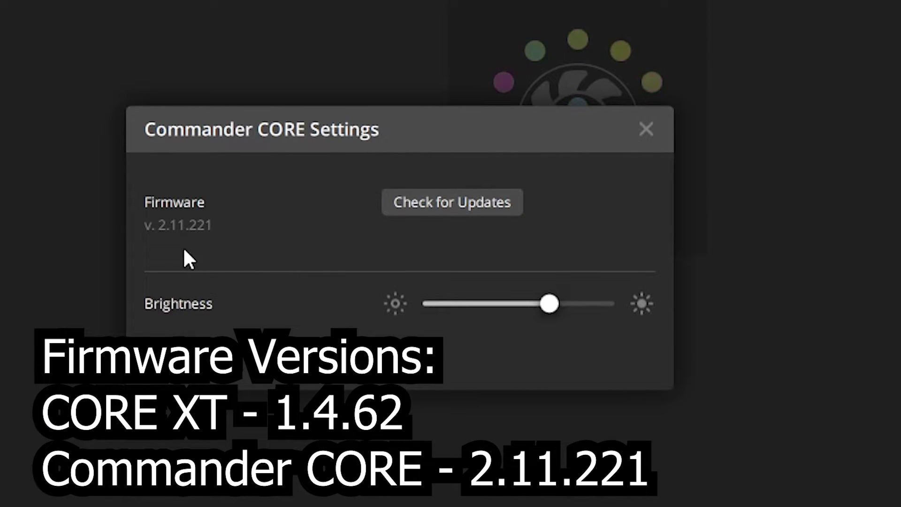
Check the Commander CORE for firmware updates and open its additional firmware options.
{"action": "left_click", "coordinate": [404, 203]}
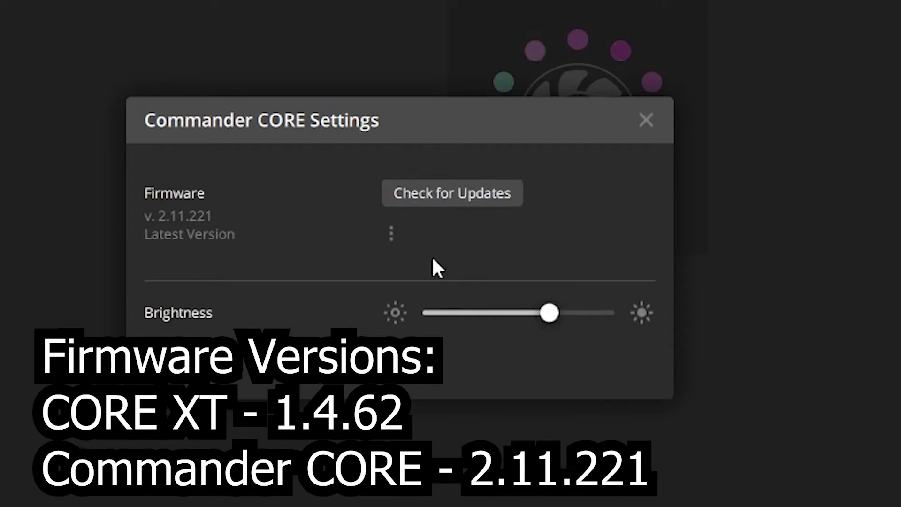
{"action": "left_click", "coordinate": [394, 232]}
{"action": "left_click", "coordinate": [501, 276]}
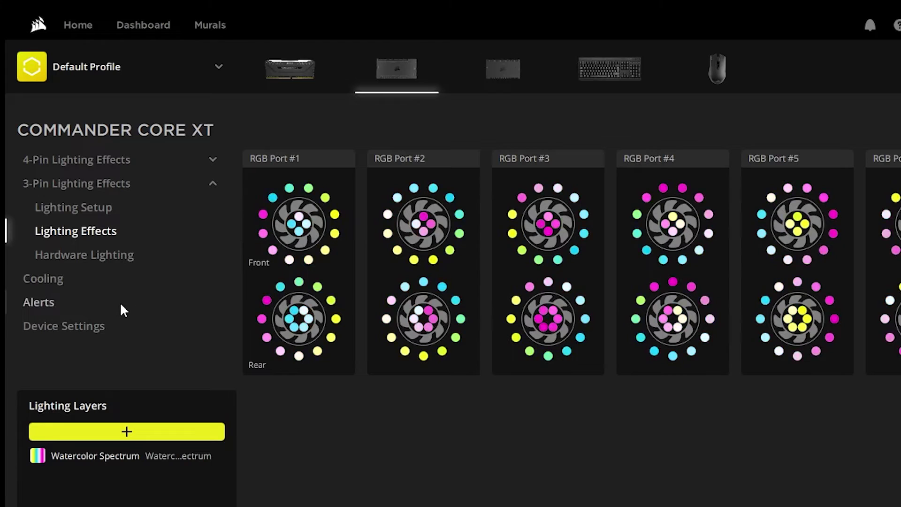
Review the Commander CORE XT's 3-pin lighting setup, lighting effects, hardware lighting, cooling, alerts and device settings.
{"action": "left_click", "coordinate": [78, 210]}
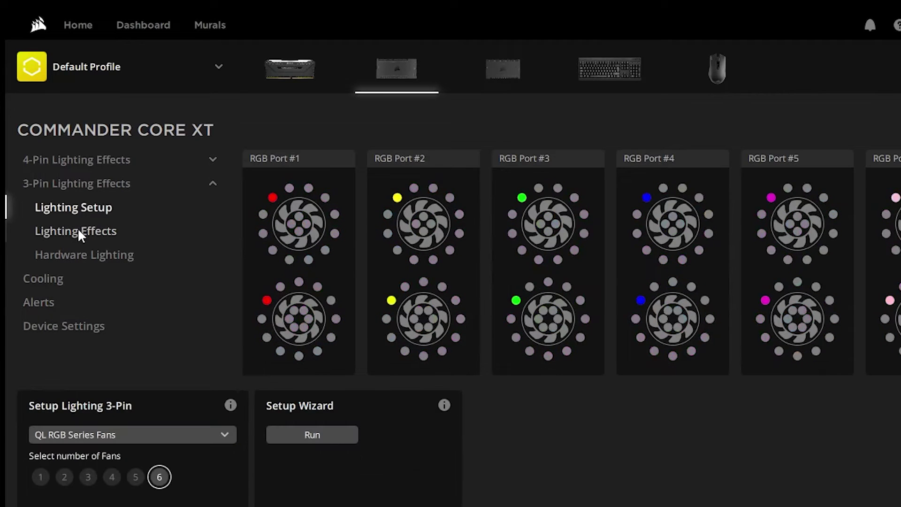
{"action": "left_click", "coordinate": [78, 230]}
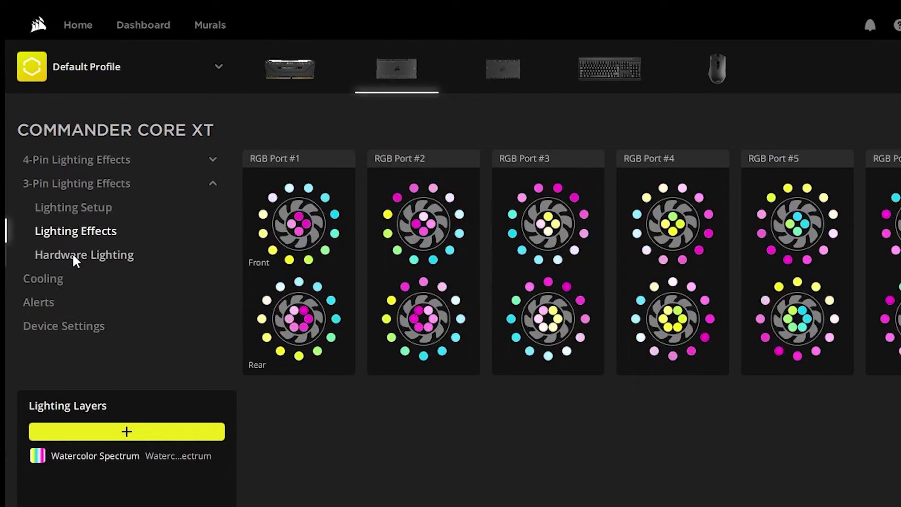
{"action": "left_click", "coordinate": [75, 257]}
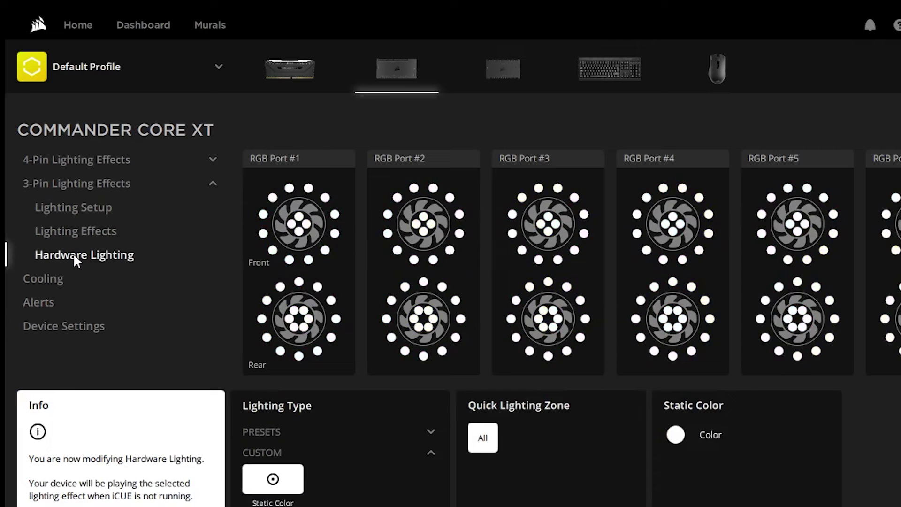
{"action": "left_click", "coordinate": [51, 280]}
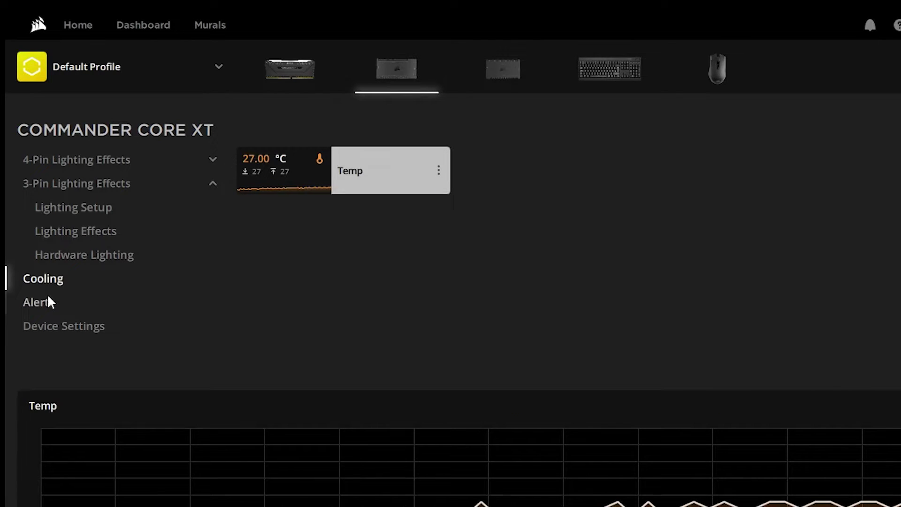
{"action": "left_click", "coordinate": [45, 304]}
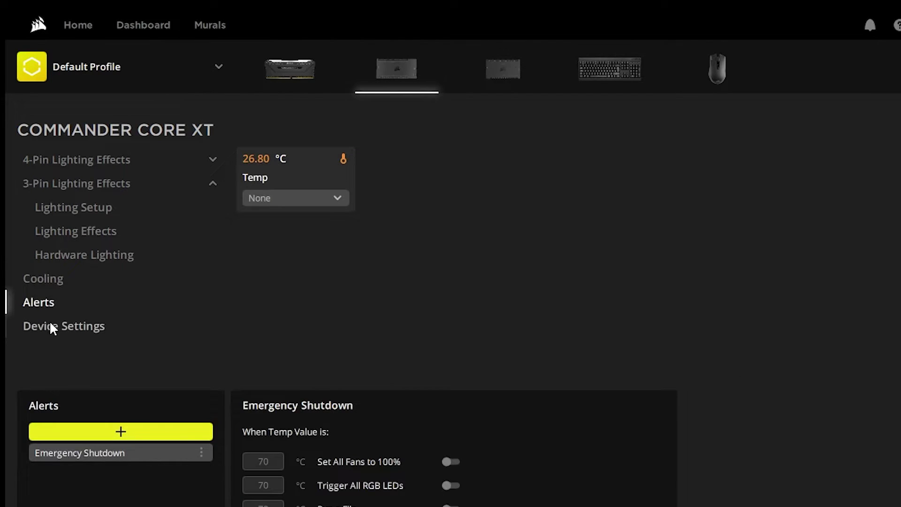
{"action": "left_click", "coordinate": [52, 326]}
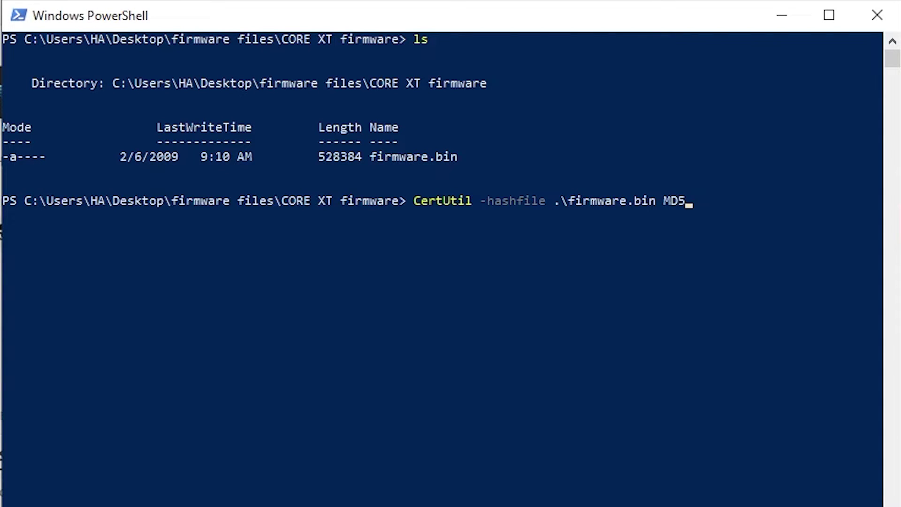
In PowerShell, compute the MD5 hash of the CORE XT firmware.bin with CertUtil and list the contents of the CORE Firmware folder.
{"action": "key", "text": "Return"}
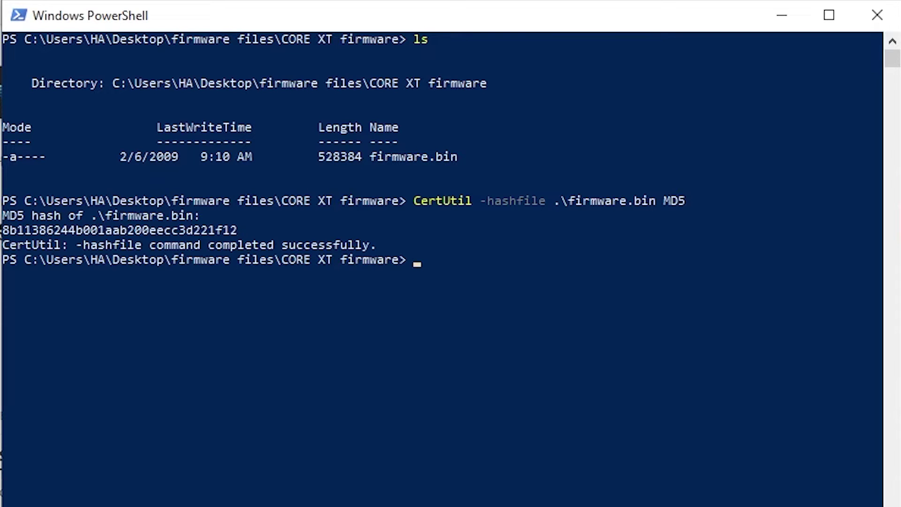
{"action": "type", "text": "cd ../COR"}
{"action": "key", "text": "Tab"}
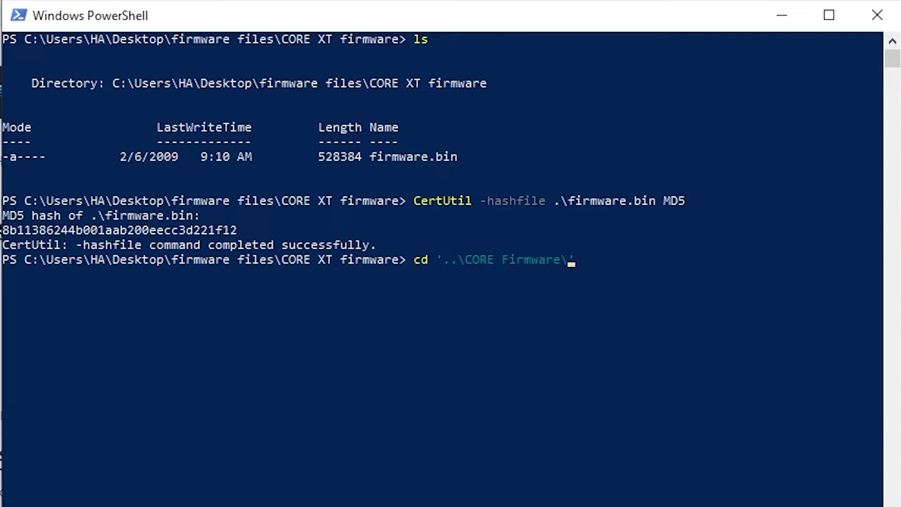
{"action": "key", "text": "Return"}
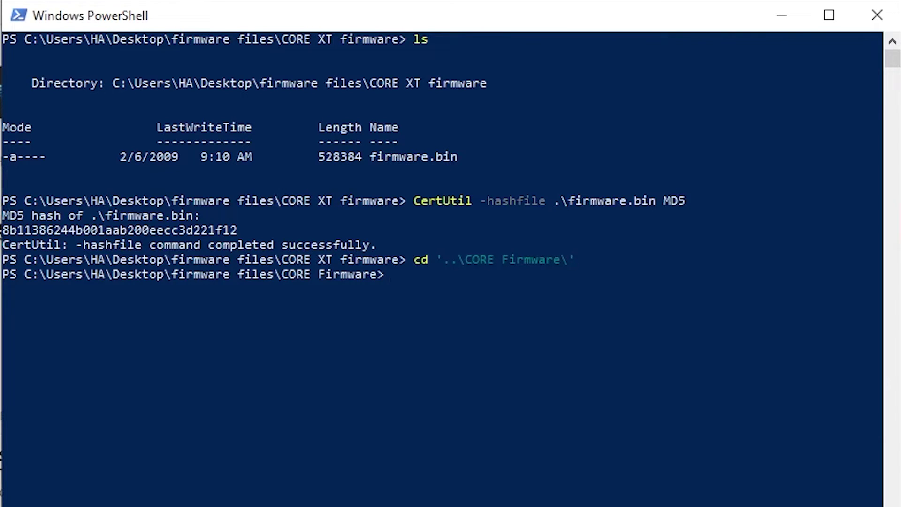
{"action": "type", "text": "ls"}
{"action": "key", "text": "Return"}
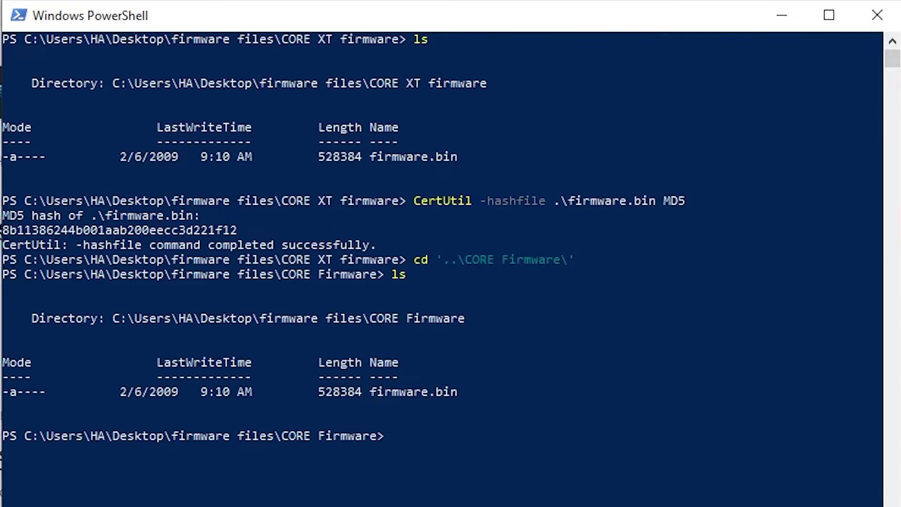
Compute the MD5 hash of firmware.bin in the CORE Firmware folder with CertUtil.
{"action": "key", "text": "Up"}
{"action": "key", "text": "Up"}
{"action": "key", "text": "Up"}
{"action": "key", "text": "Return"}
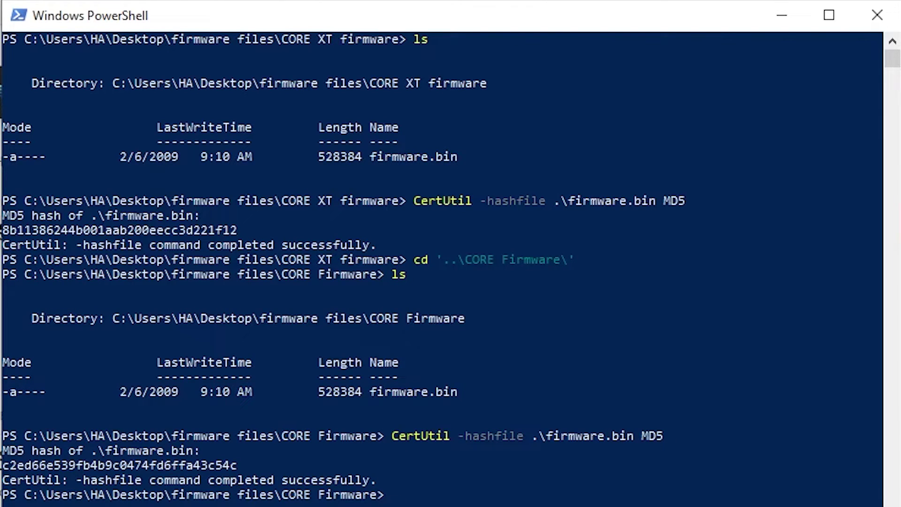
Highlight the MD5 hashes of the CORE XT and CORE firmware files to compare them.
{"action": "left_click_drag", "start_coordinate": [236, 230], "coordinate": [111, 248]}
{"action": "left_click_drag", "start_coordinate": [46, 241], "coordinate": [2, 238]}
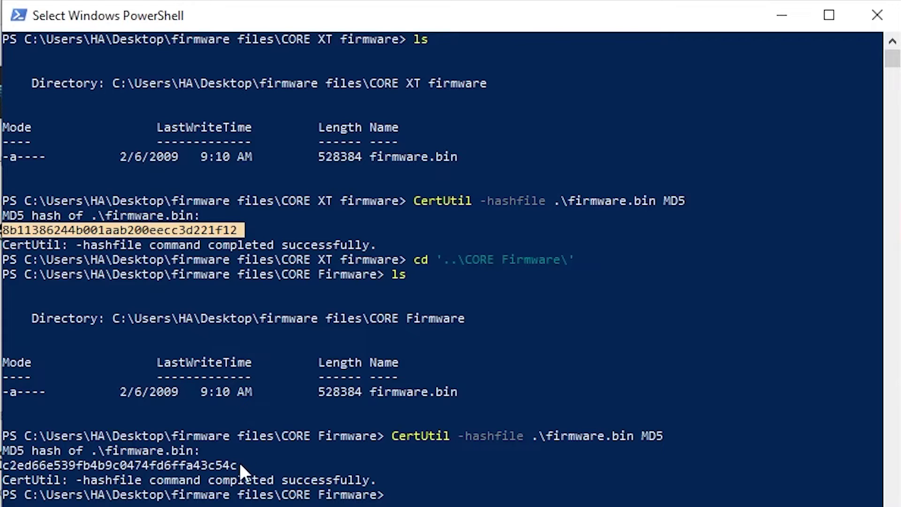
{"action": "left_click_drag", "start_coordinate": [236, 463], "coordinate": [7, 459]}
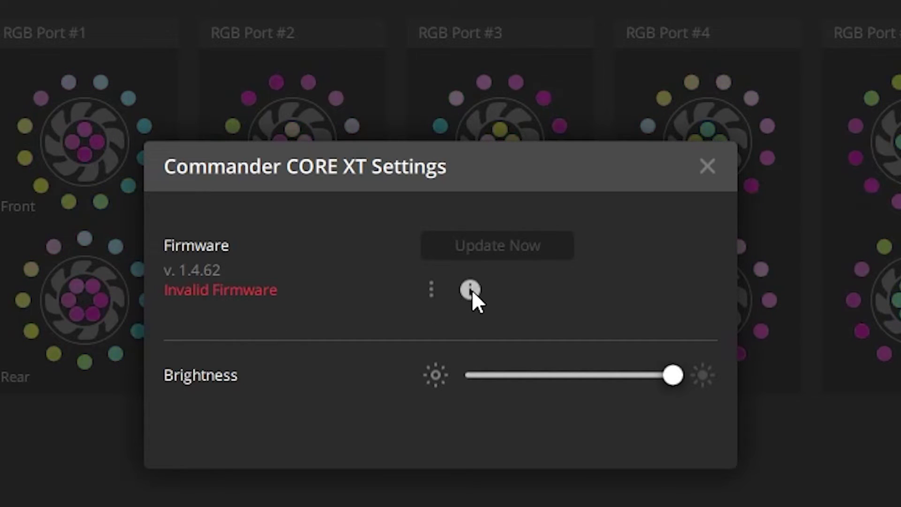
In iCUE, read the Commander CORE XT's invalid-firmware information, remove the selected image and reopen the firmware file options.
{"action": "mouse_move", "coordinate": [472, 289]}
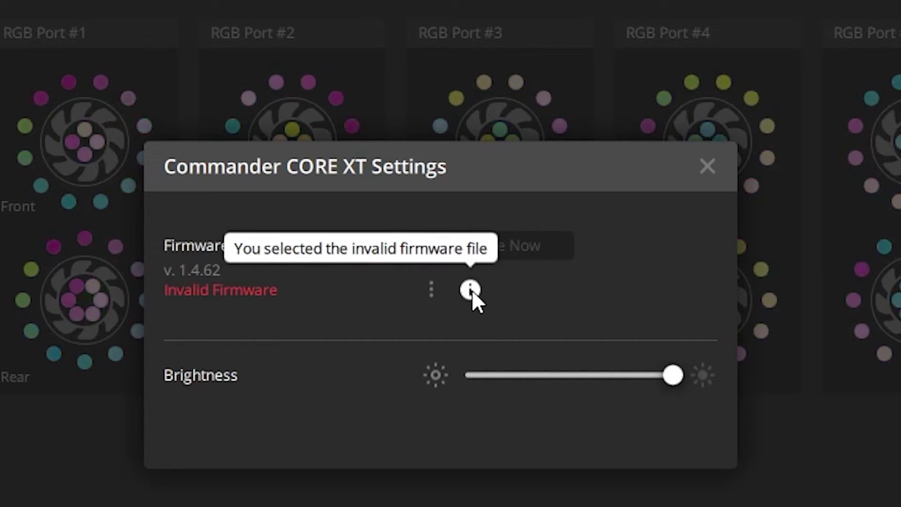
{"action": "left_click", "coordinate": [431, 290]}
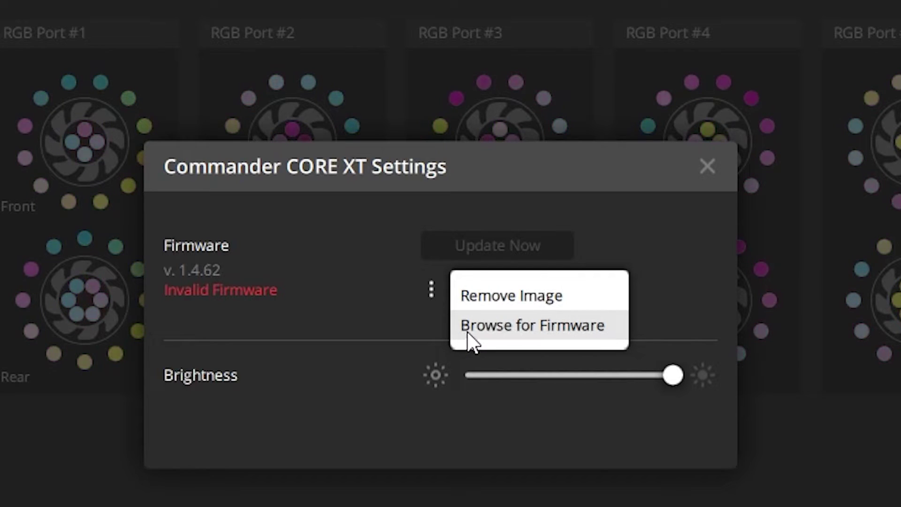
{"action": "left_click", "coordinate": [479, 297]}
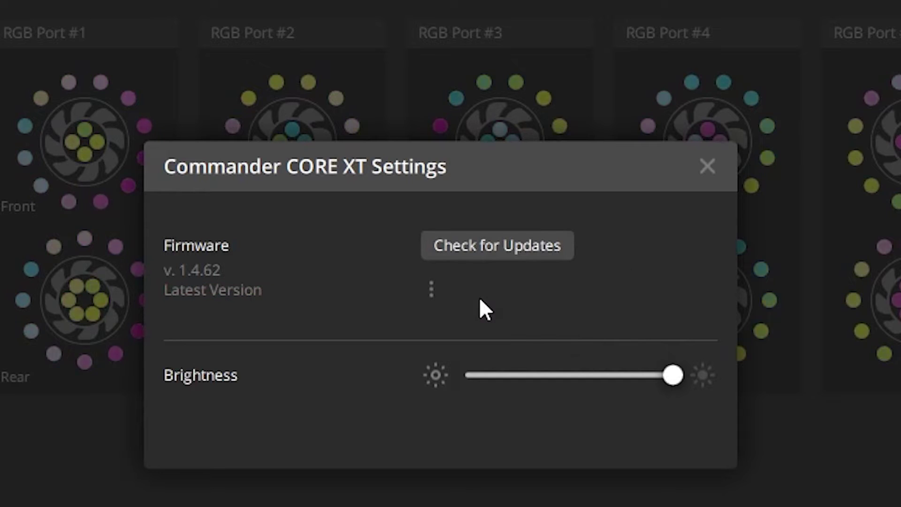
{"action": "left_click", "coordinate": [430, 285]}
{"action": "left_click", "coordinate": [488, 328]}
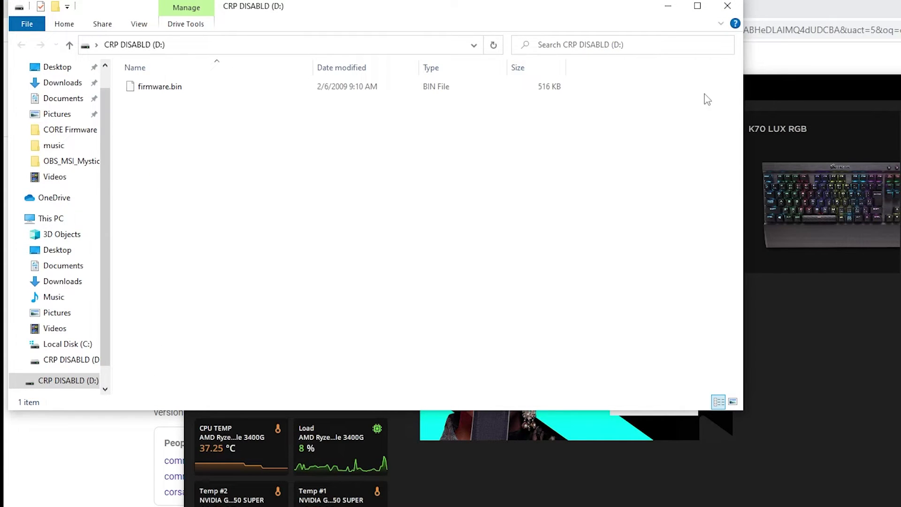
Permanently delete firmware.bin from the CRP DISABLD (D:) drive in File Explorer.
{"action": "left_click", "coordinate": [149, 95]}
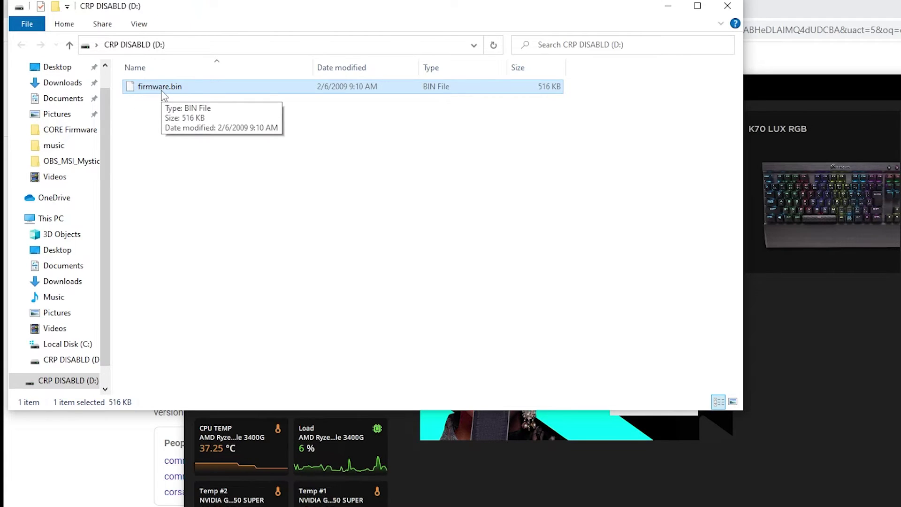
{"action": "key", "text": "shift+Delete"}
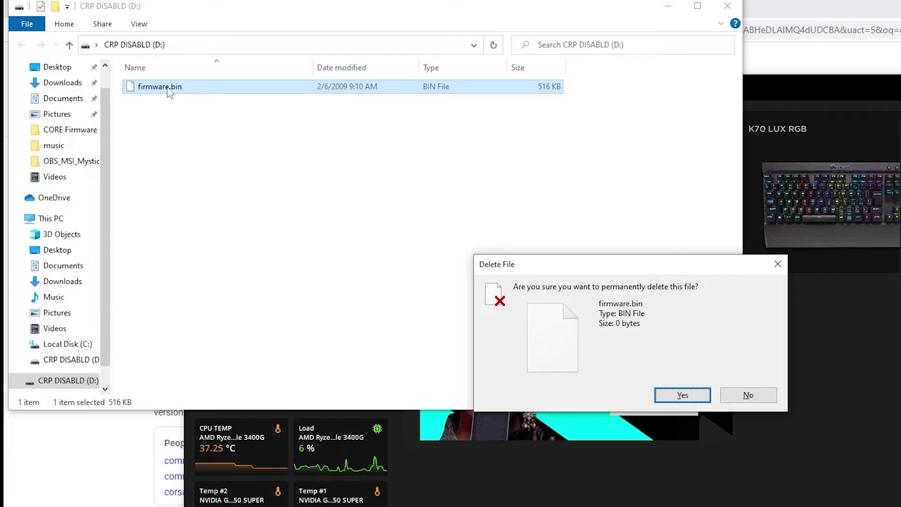
{"action": "left_click", "coordinate": [681, 395]}
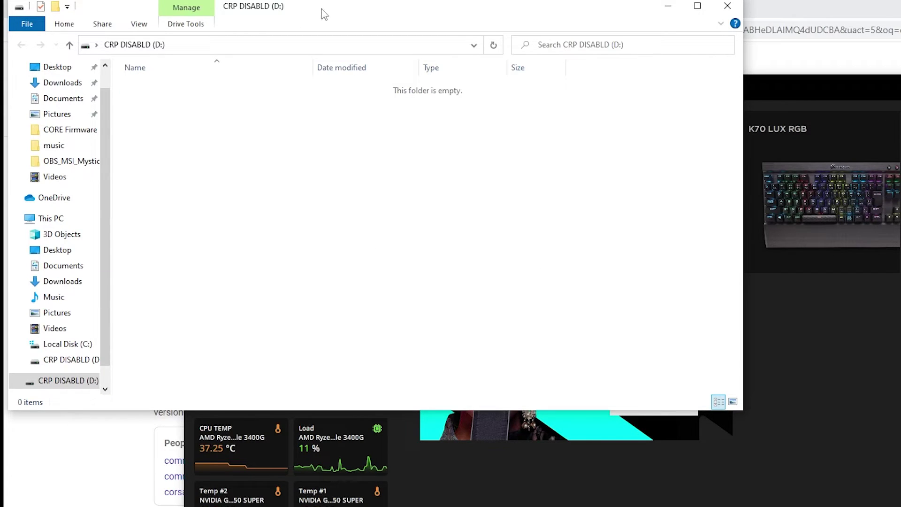
Copy firmware.bin from the CORE Firmware folder onto the empty CRP DISABLD (D:) drive.
{"action": "left_click_drag", "start_coordinate": [323, 14], "coordinate": [563, 214]}
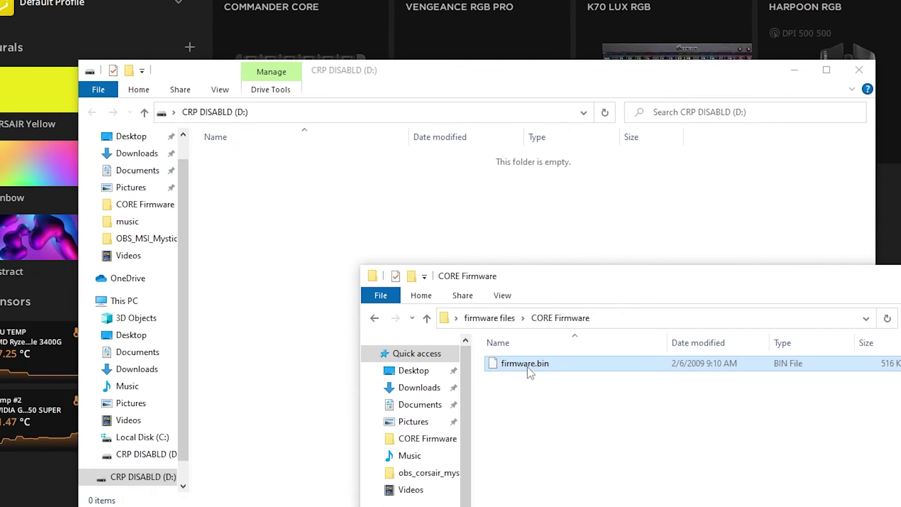
{"action": "left_click_drag", "start_coordinate": [526, 367], "coordinate": [273, 224]}
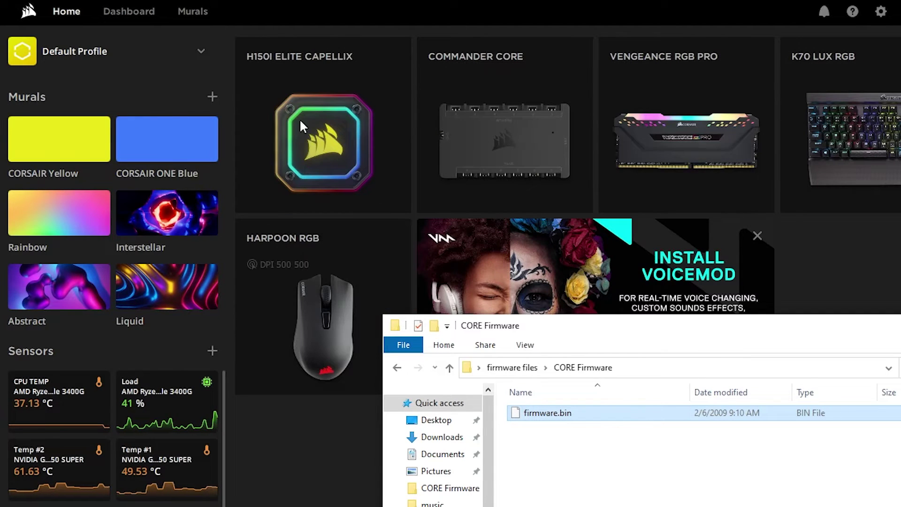
Open the H150i Elite Capellix in iCUE and try to apply the Extreme cooling preset to its pump.
{"action": "mouse_move", "coordinate": [329, 103]}
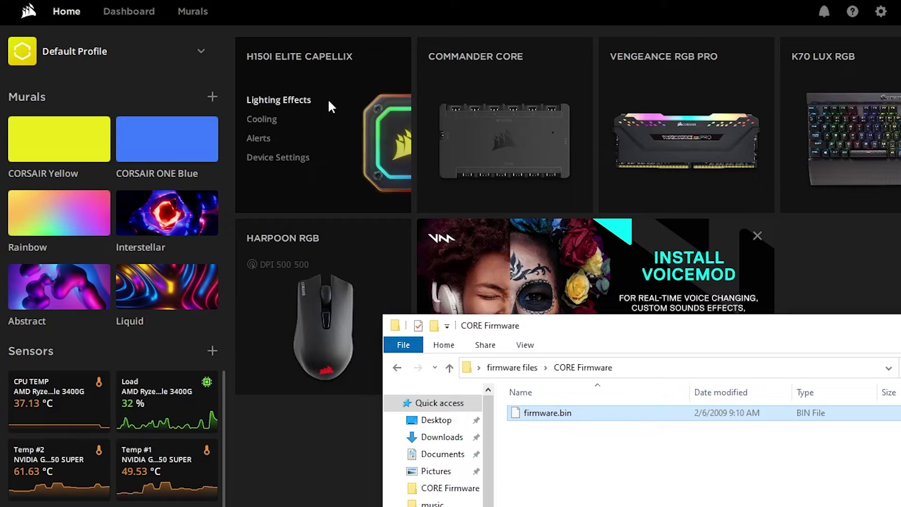
{"action": "left_click", "coordinate": [329, 104]}
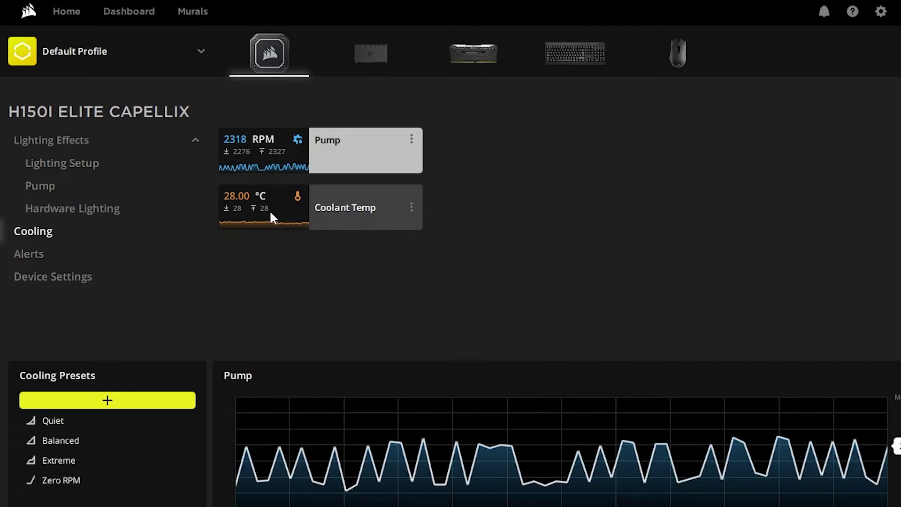
{"action": "left_click", "coordinate": [74, 459]}
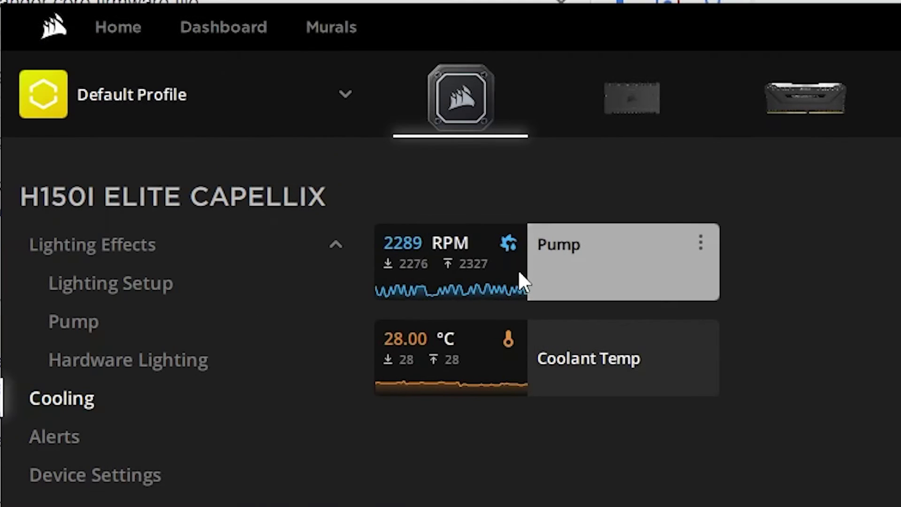
Inspect the options offered for the H150i Elite Capellix pump sensor and open the cooler's device settings.
{"action": "left_click", "coordinate": [701, 242]}
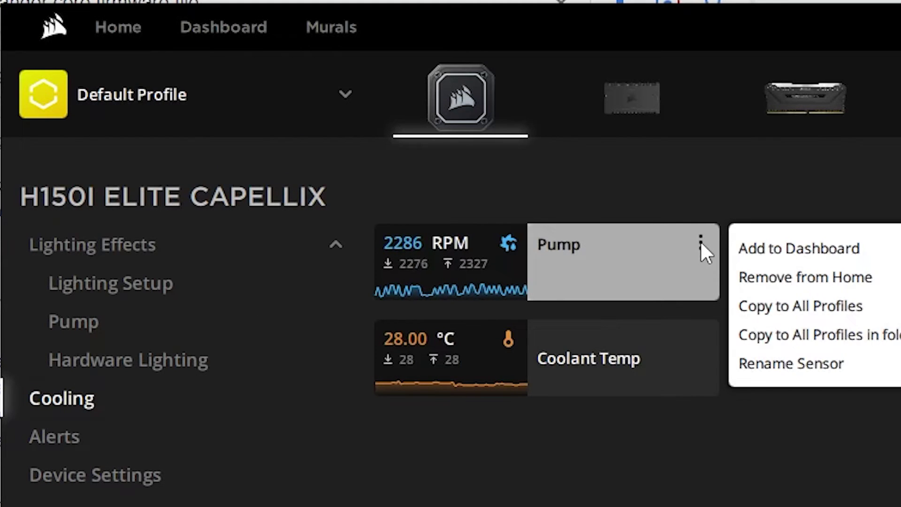
{"action": "left_click", "coordinate": [654, 249]}
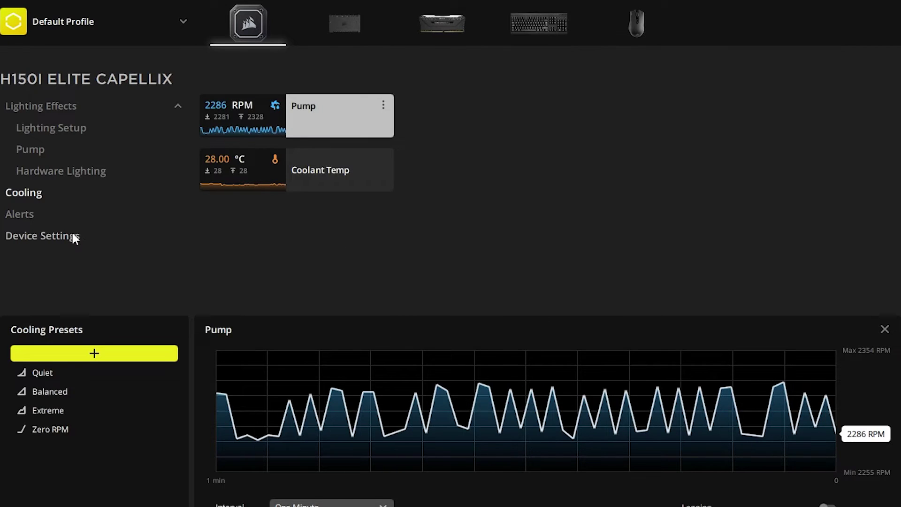
{"action": "left_click", "coordinate": [72, 235]}
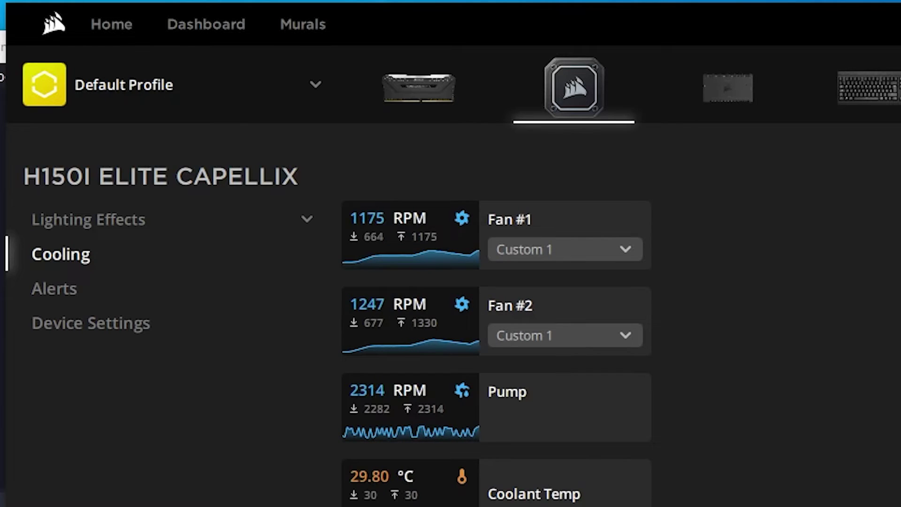
{"action": "right_click", "coordinate": [505, 394]}
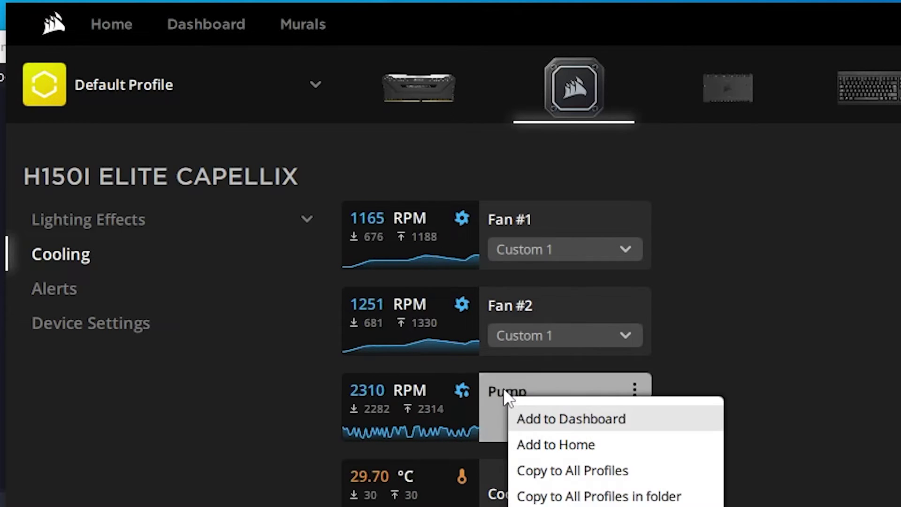
Examine the options available for the H150i Elite Capellix pump in the cooling settings and expand the cooler's lighting effects list.
{"action": "left_click", "coordinate": [495, 405]}
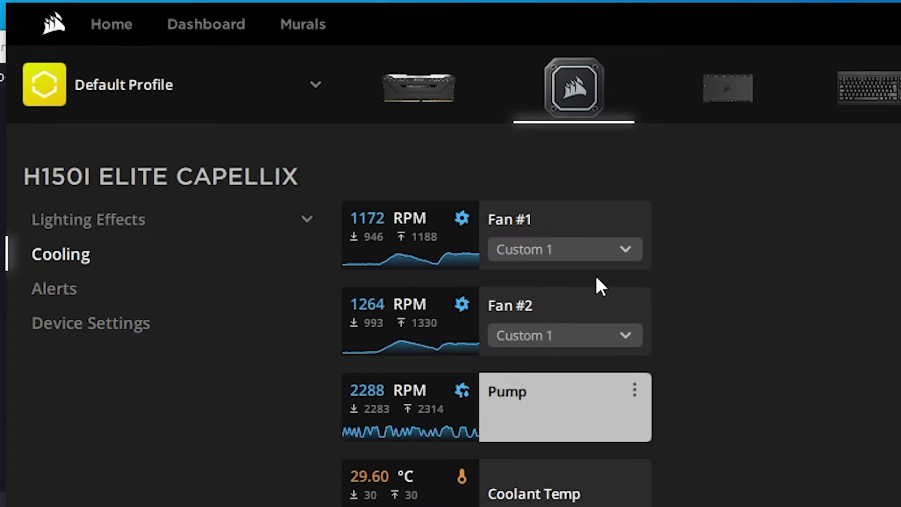
{"action": "left_click", "coordinate": [634, 389]}
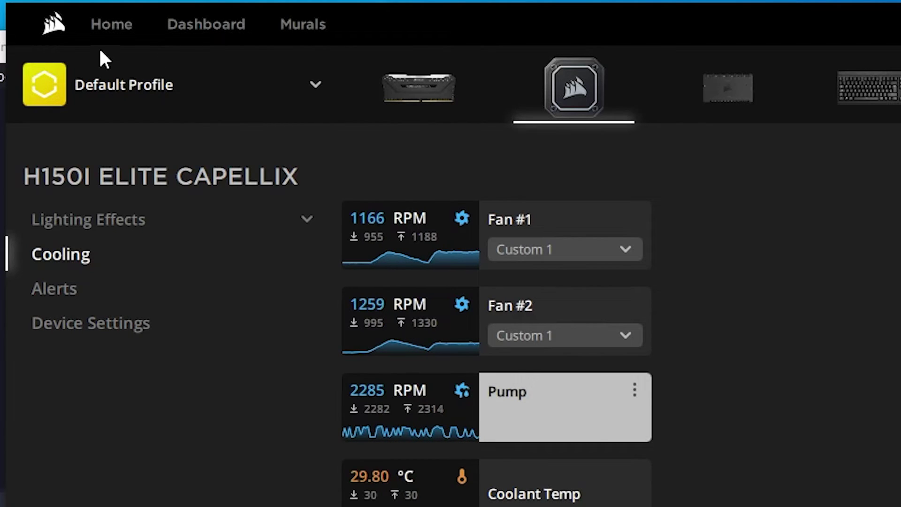
{"action": "left_click", "coordinate": [89, 219]}
{"action": "left_click", "coordinate": [75, 393]}
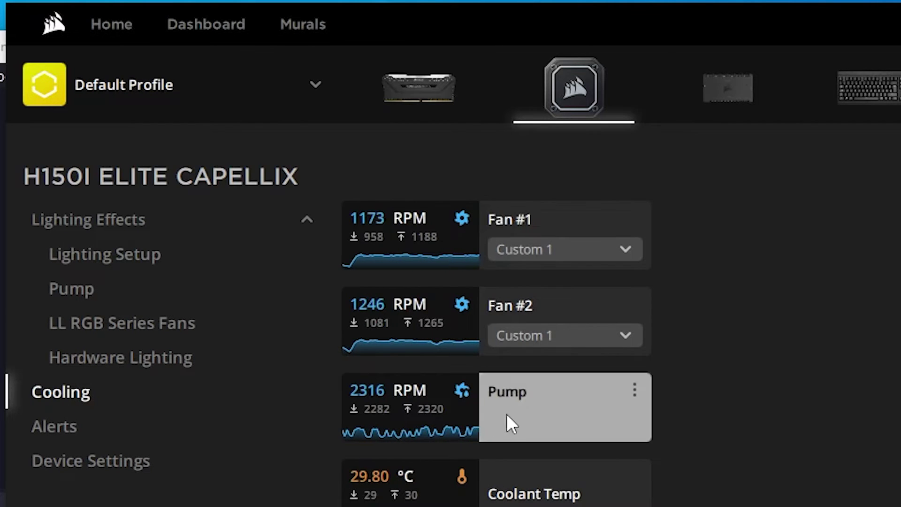
{"action": "left_click", "coordinate": [492, 417]}
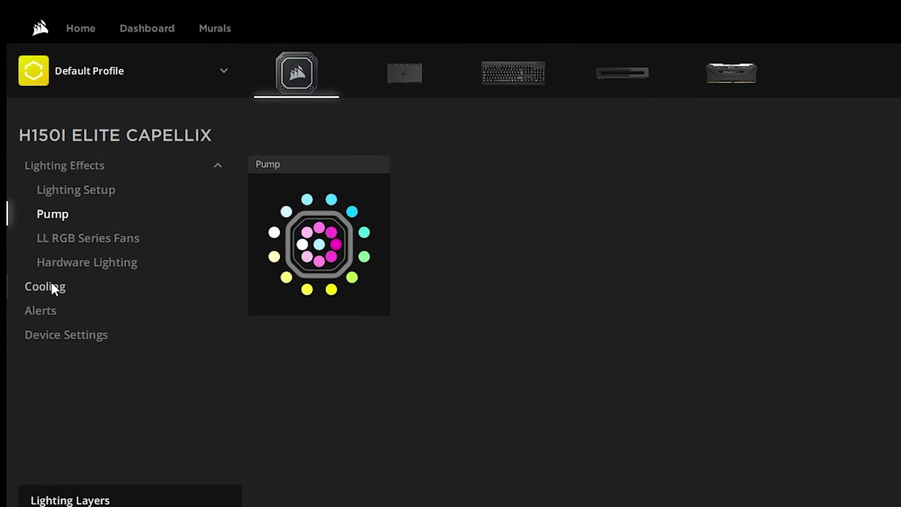
Test the pump's speed presets in the H150i Elite Capellix cooling settings by switching it to Extreme and back to Quiet.
{"action": "left_click", "coordinate": [60, 286]}
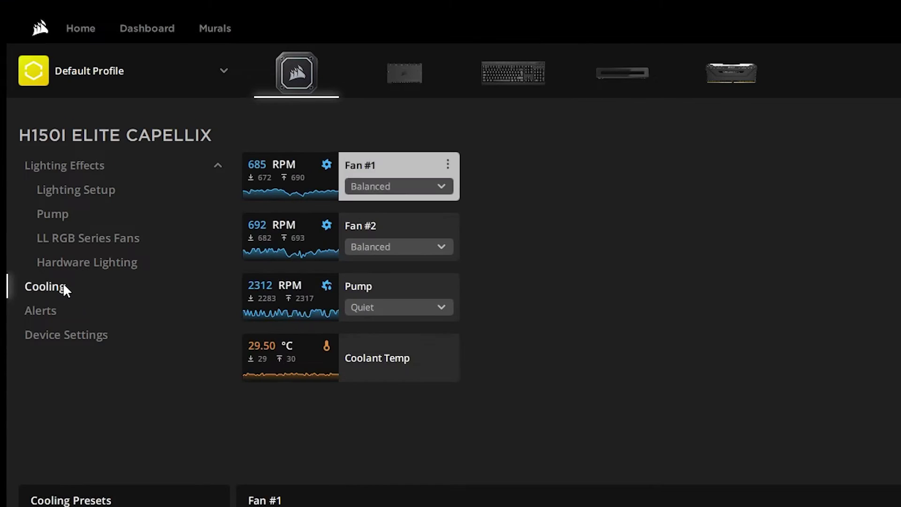
{"action": "left_click", "coordinate": [384, 310]}
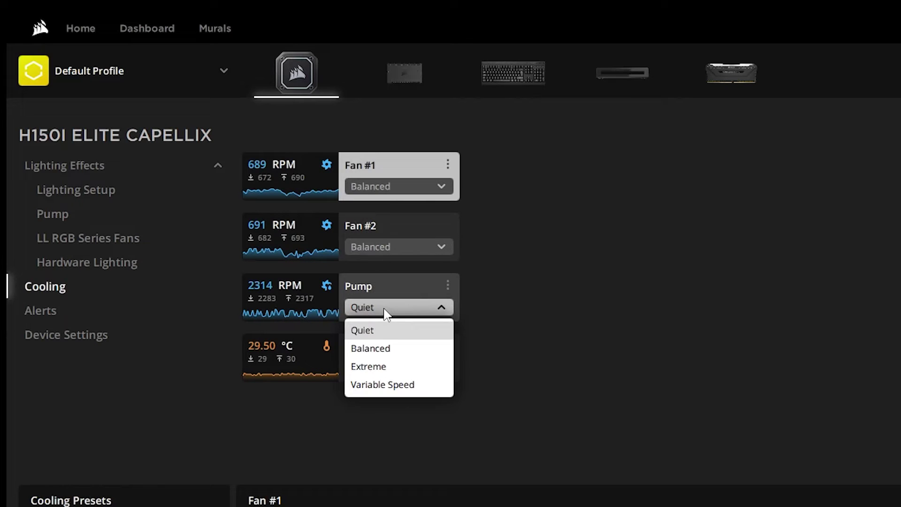
{"action": "left_click", "coordinate": [376, 367]}
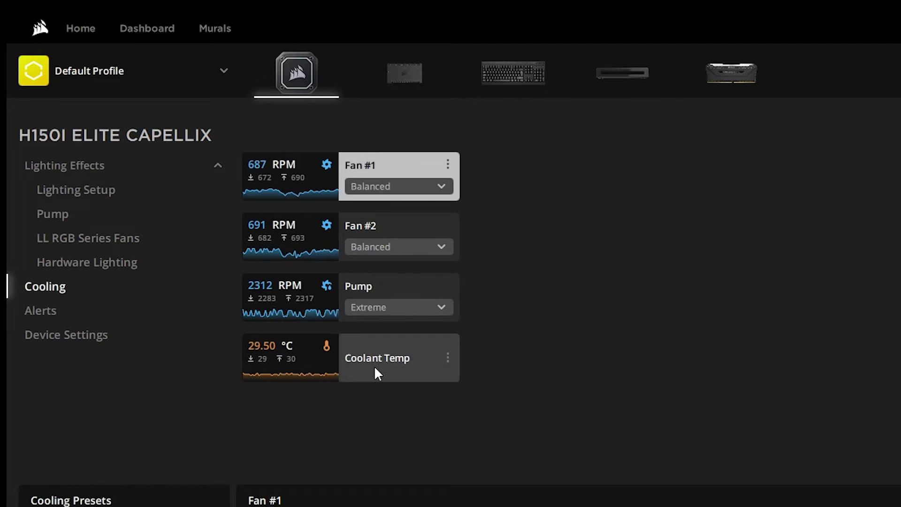
{"action": "left_click", "coordinate": [386, 313]}
{"action": "left_click", "coordinate": [388, 332]}
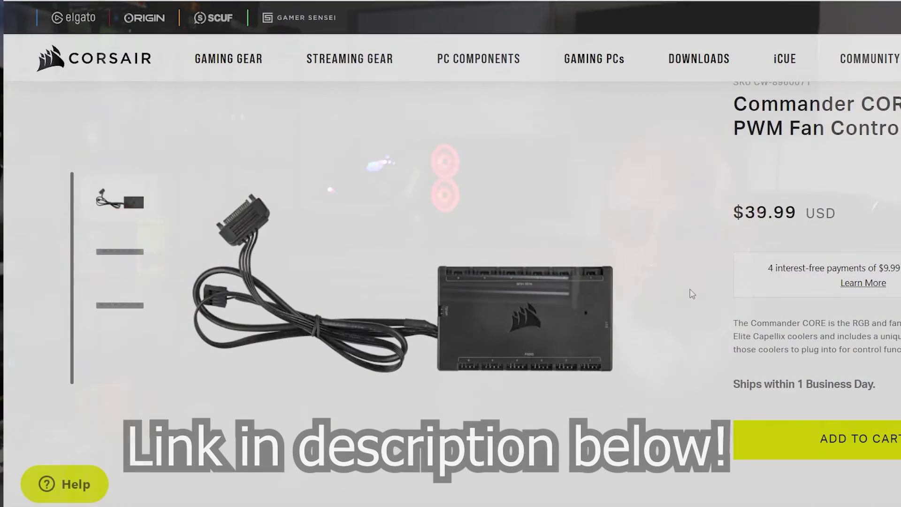
On the Corsair store's product page, add the Commander CORE fan controller to the cart and view its other product photos.
{"action": "scroll", "coordinate": [685, 297], "scroll_direction": "down", "scroll_amount": 1}
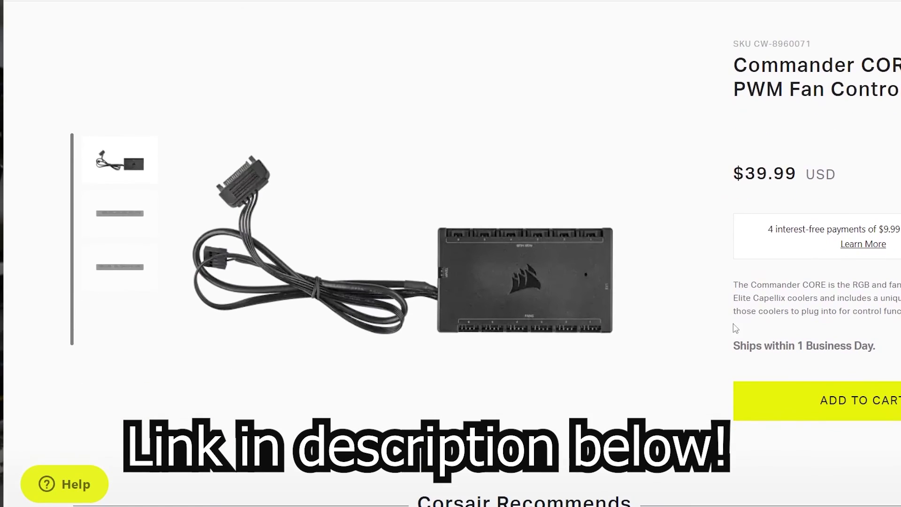
{"action": "left_click", "coordinate": [839, 413]}
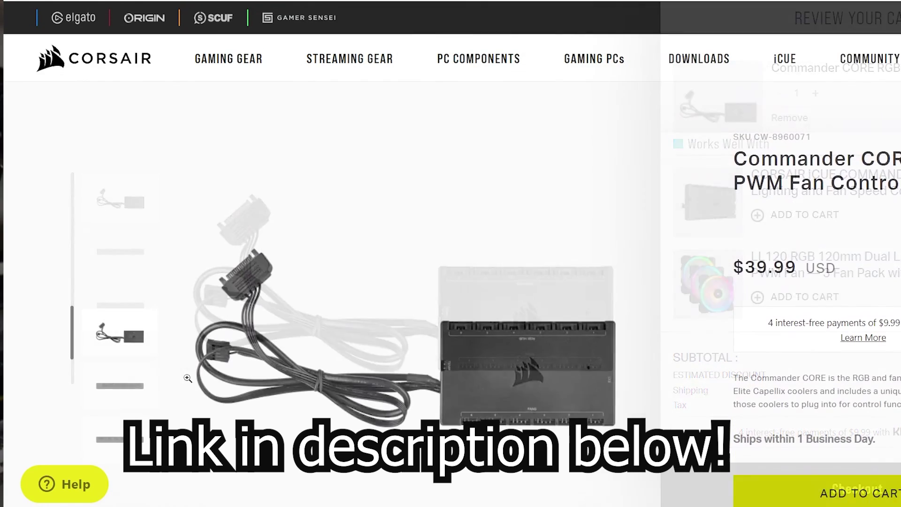
{"action": "left_click", "coordinate": [136, 398]}
{"action": "left_click", "coordinate": [120, 440]}
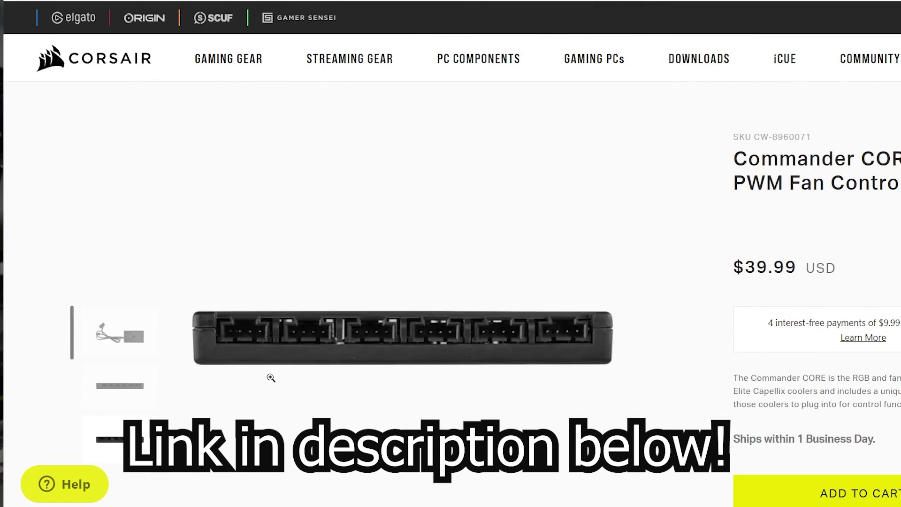